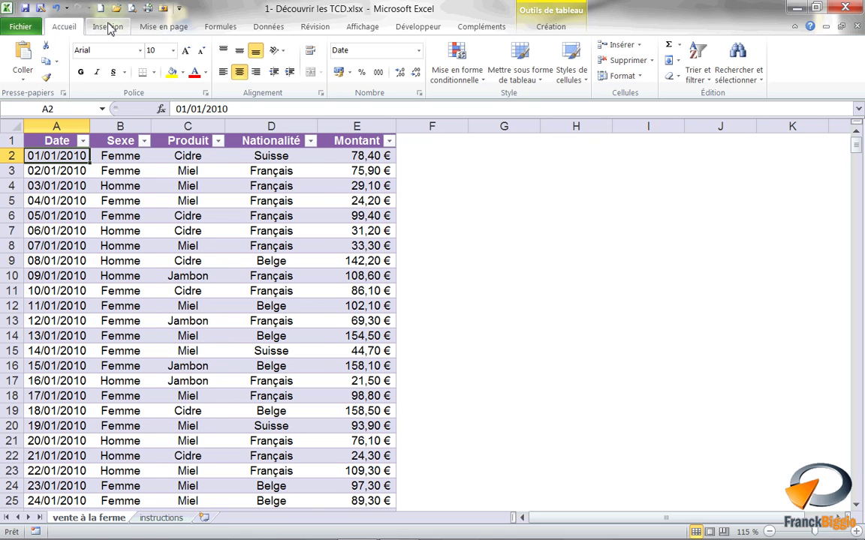
Insert a pivot table from Liste_des_ventes on a new worksheet.
click(110, 28)
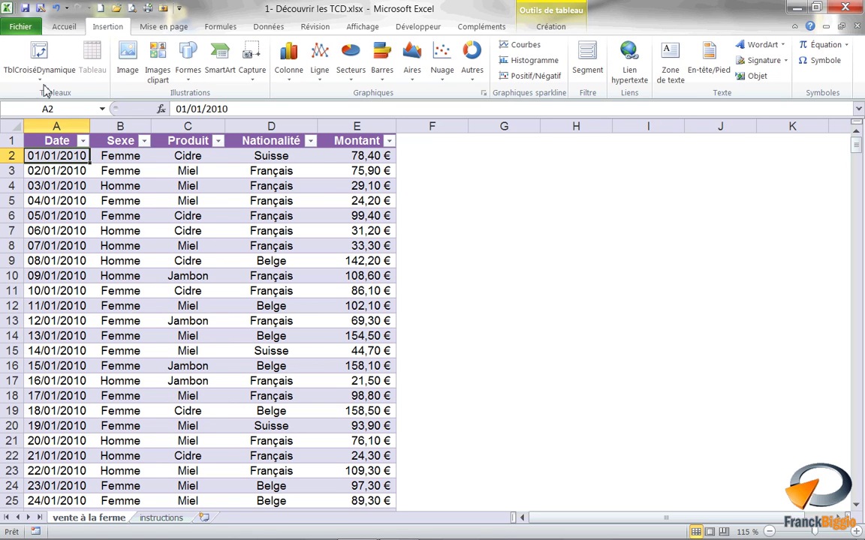
click(41, 58)
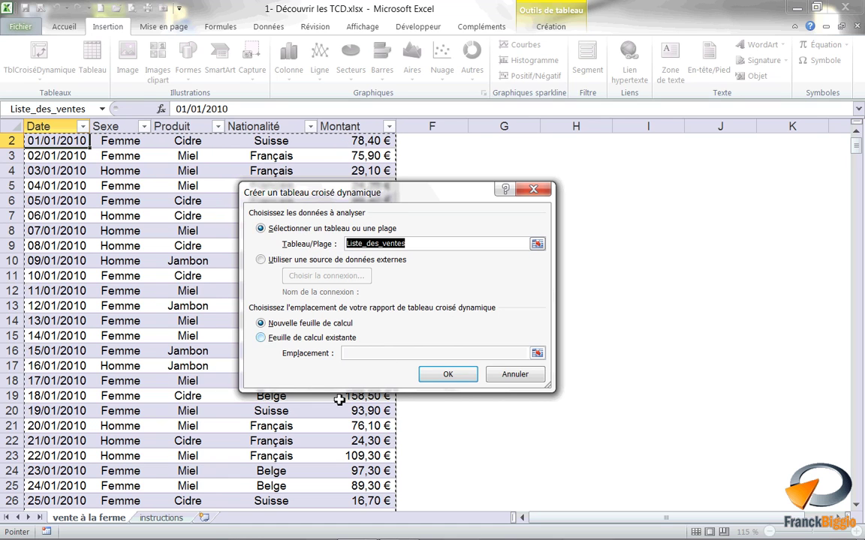
click(443, 373)
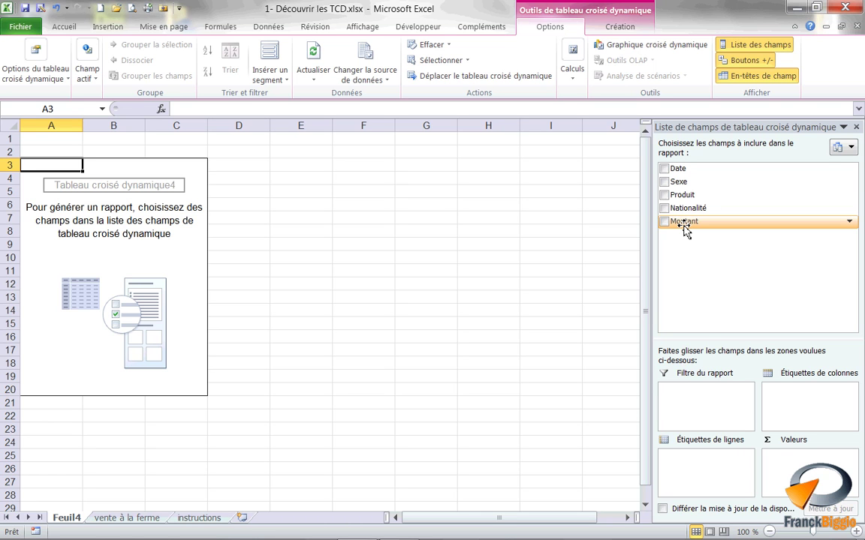
Put the Montant field in Valeurs to show Somme de Montant, total 44399,9.
drag(684, 231, 804, 474)
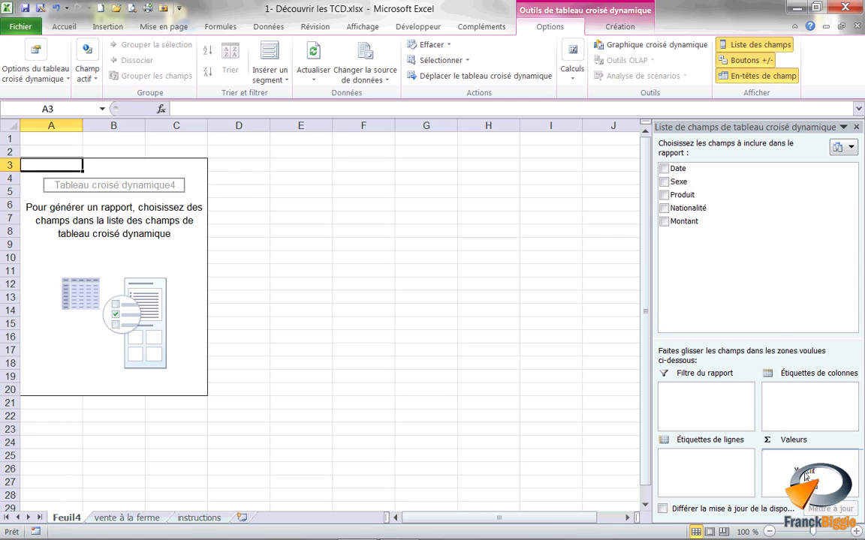
drag(804, 476, 802, 472)
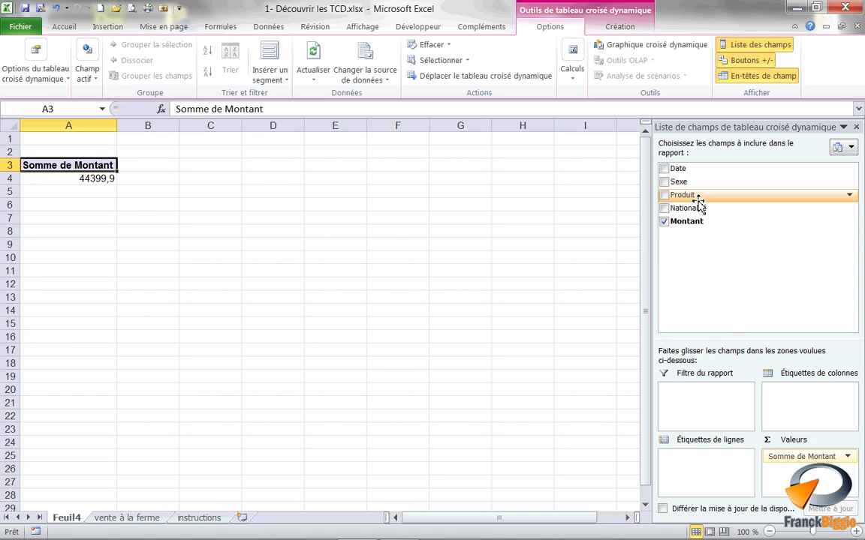
Add Produit as row labels, giving totals for Cidre, Jambon and Miel.
mouse_move(698, 201)
mouse_down()
mouse_move(721, 459)
mouse_move(696, 481)
mouse_up()
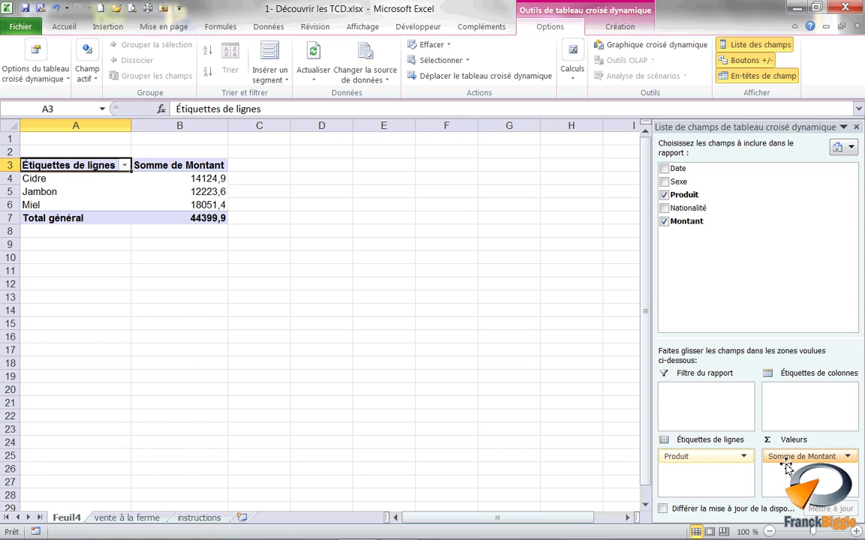
drag(785, 467, 792, 433)
Switch the value field to Nombre and rename it 'Nombre de vente', totalling 550.
click(847, 457)
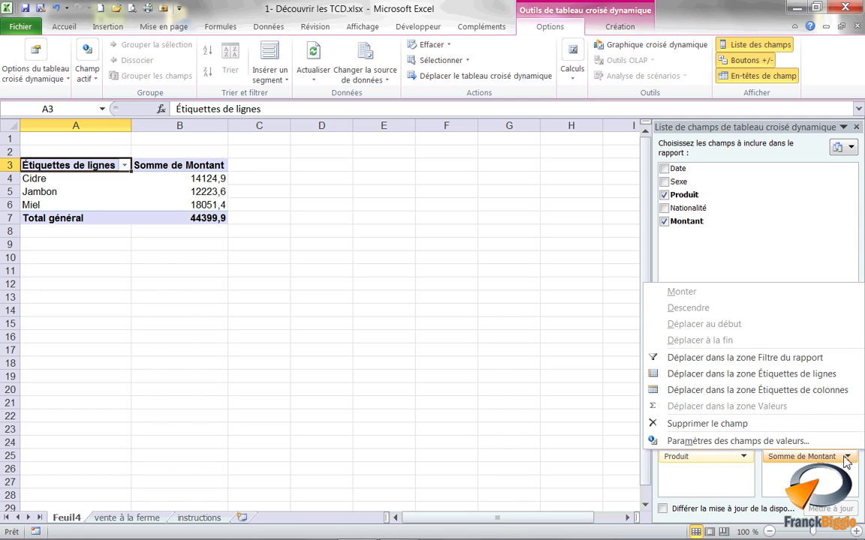
click(797, 443)
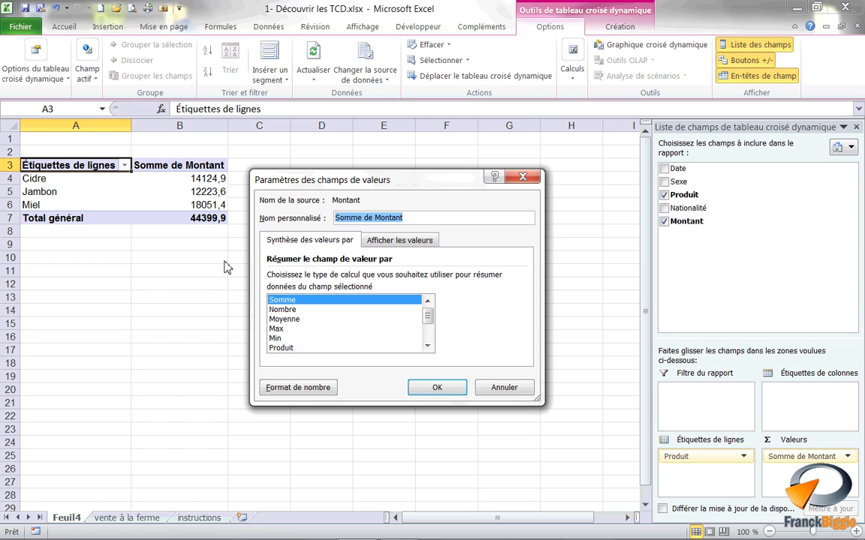
click(284, 310)
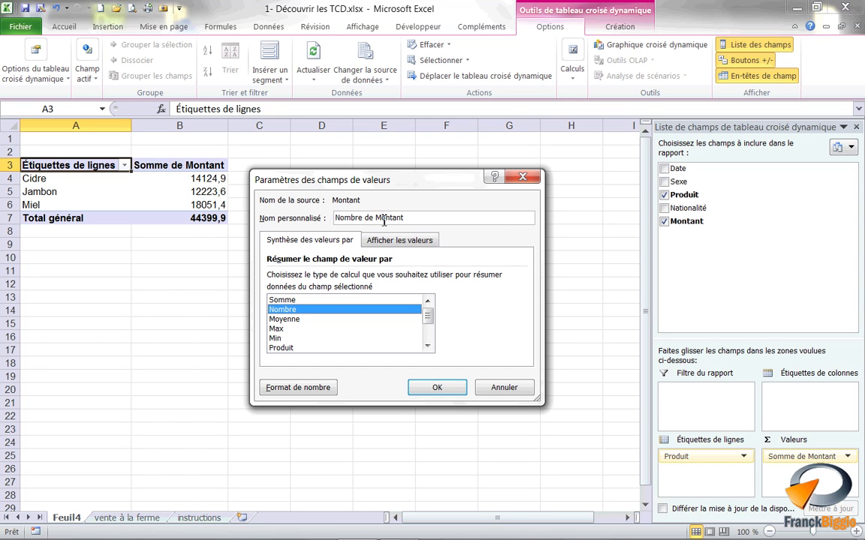
double_click(388, 217)
text(vente)
click(435, 388)
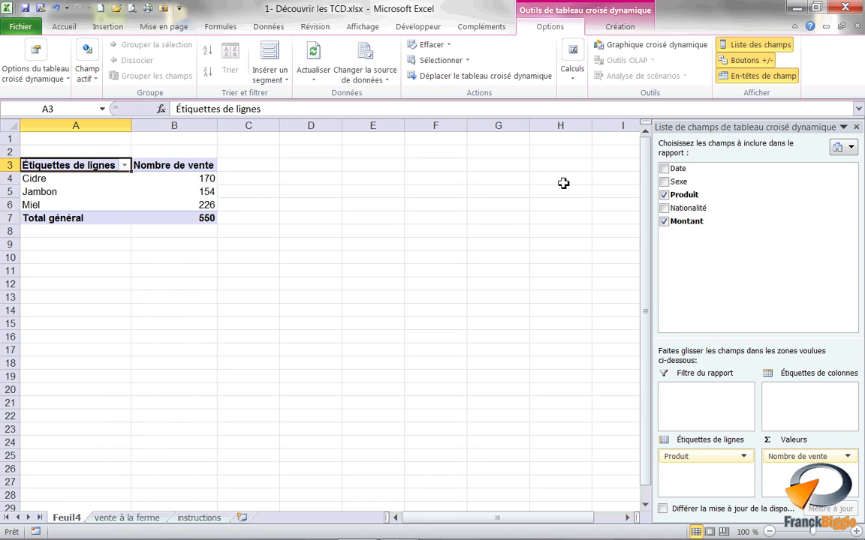
Turn off the pivot table's field list, +/- buttons and field headers.
click(750, 47)
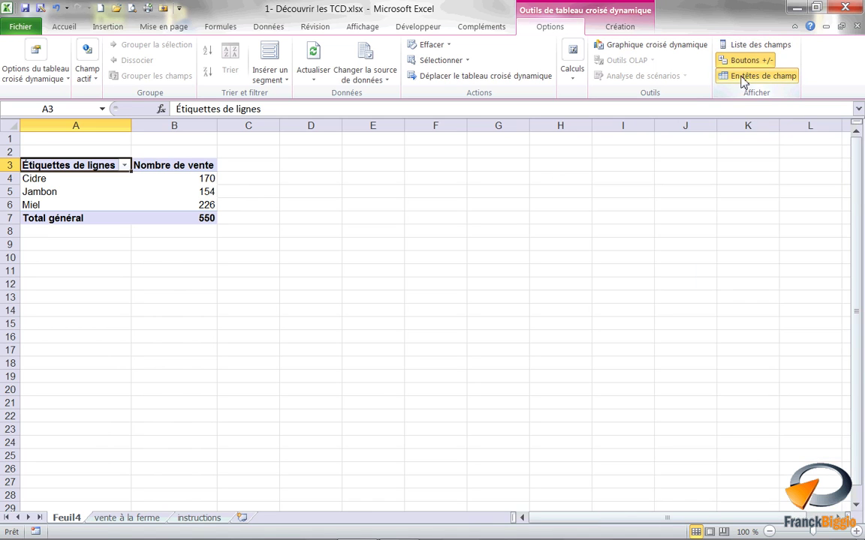
click(750, 60)
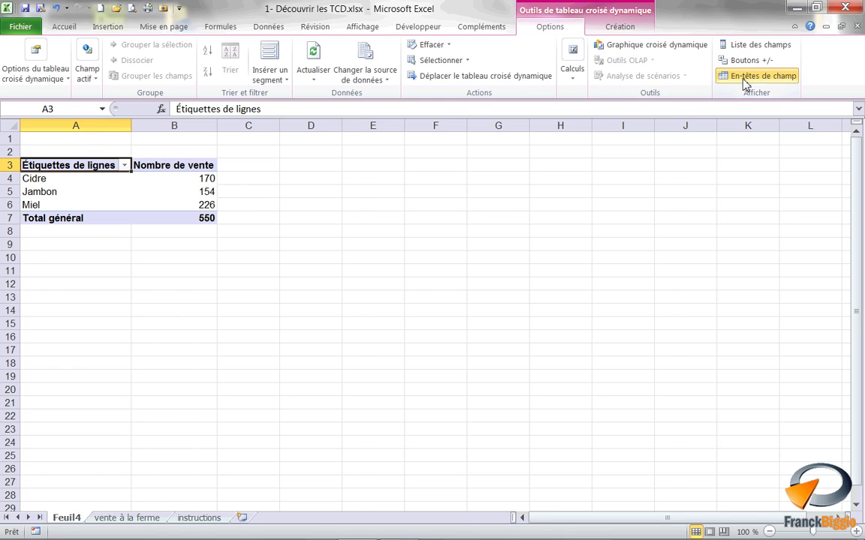
click(754, 76)
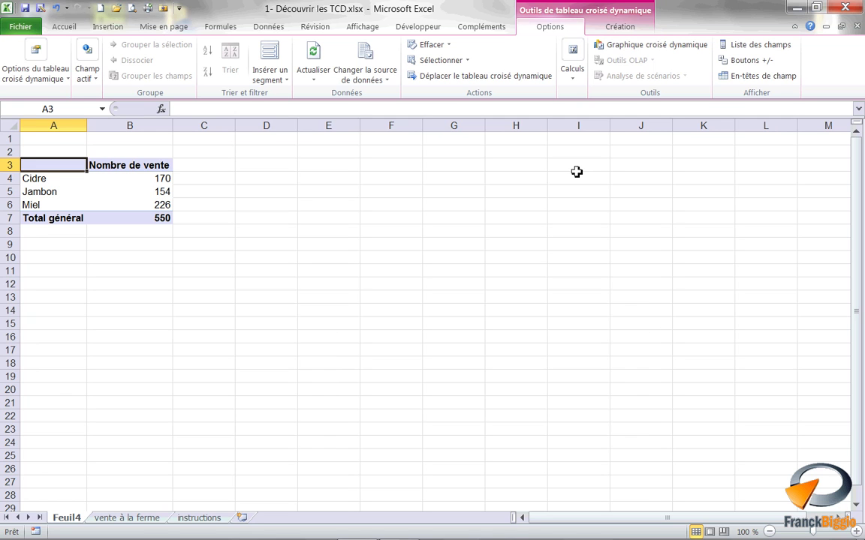
click(608, 27)
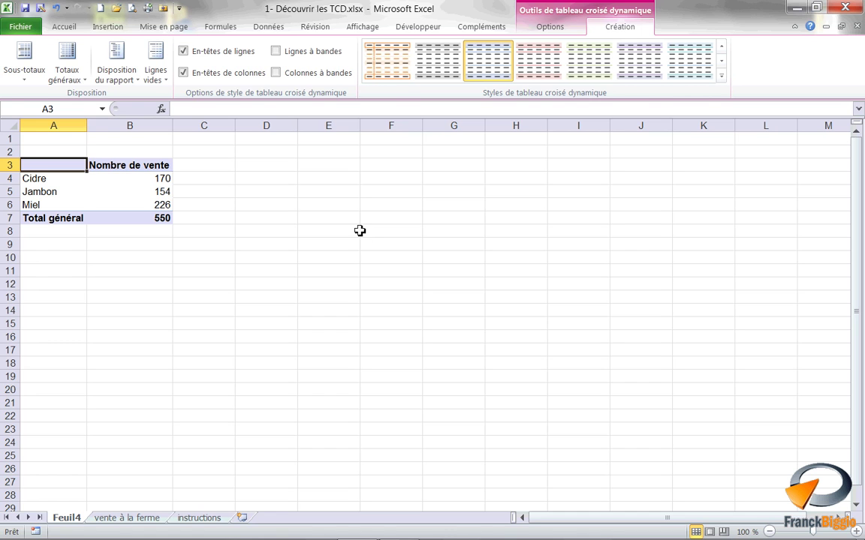
click(359, 231)
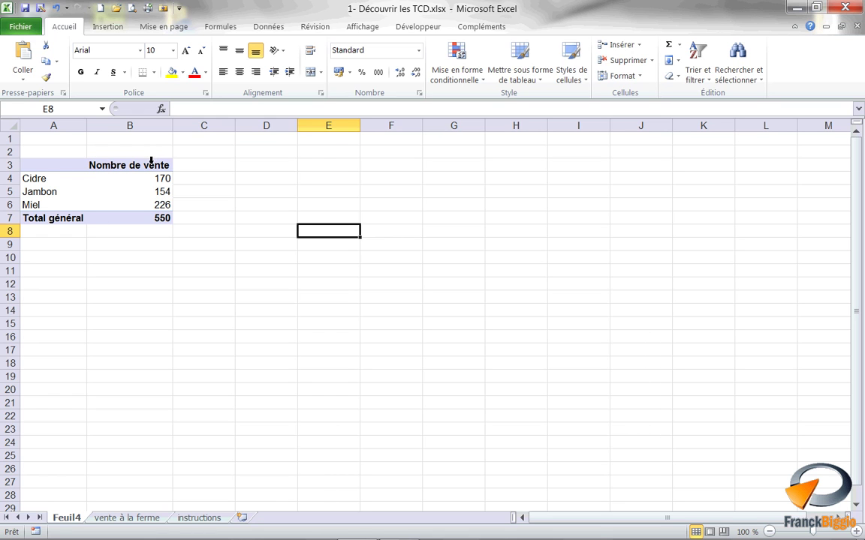
click(123, 195)
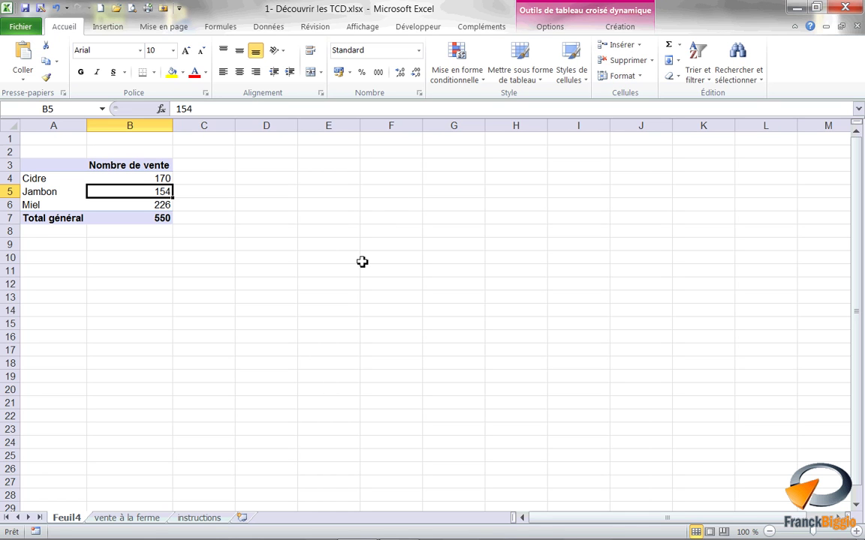
click(330, 245)
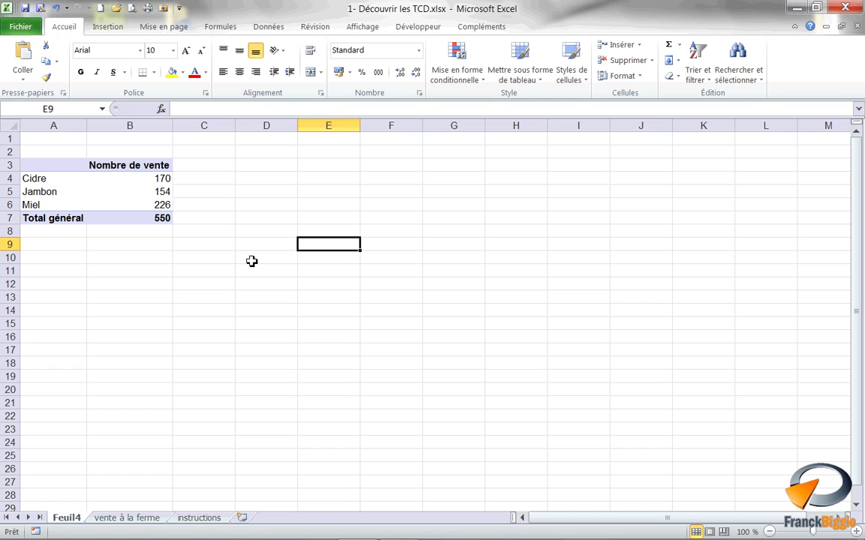
click(155, 181)
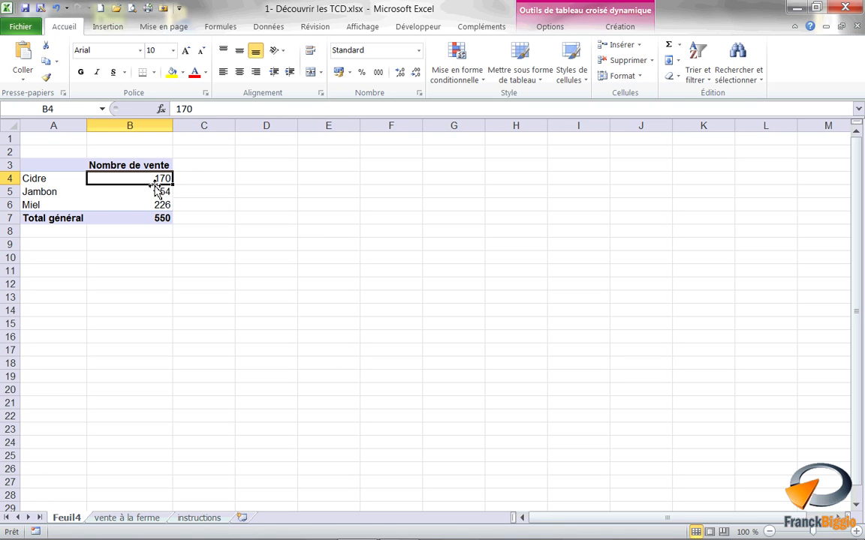
Apply the purple Moyen pivot table style from the Création styles gallery.
click(617, 29)
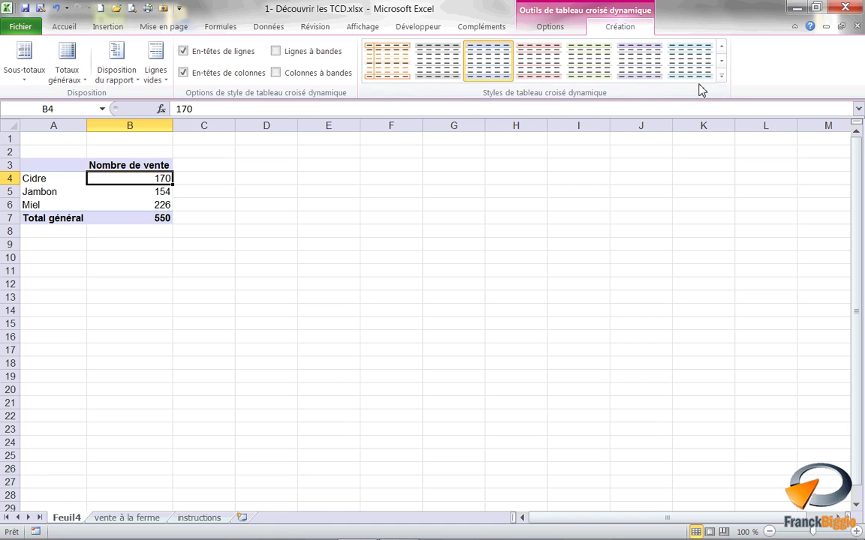
click(721, 75)
click(592, 304)
click(68, 166)
mouse_move(94, 221)
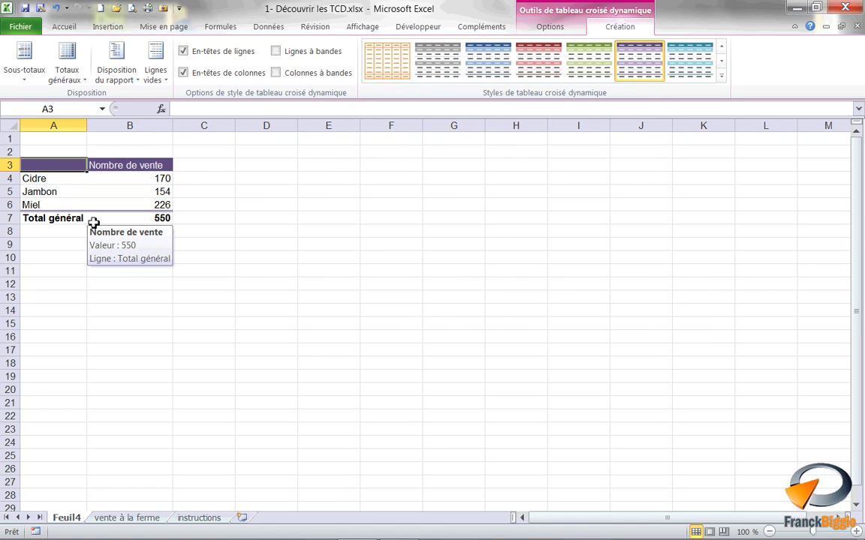